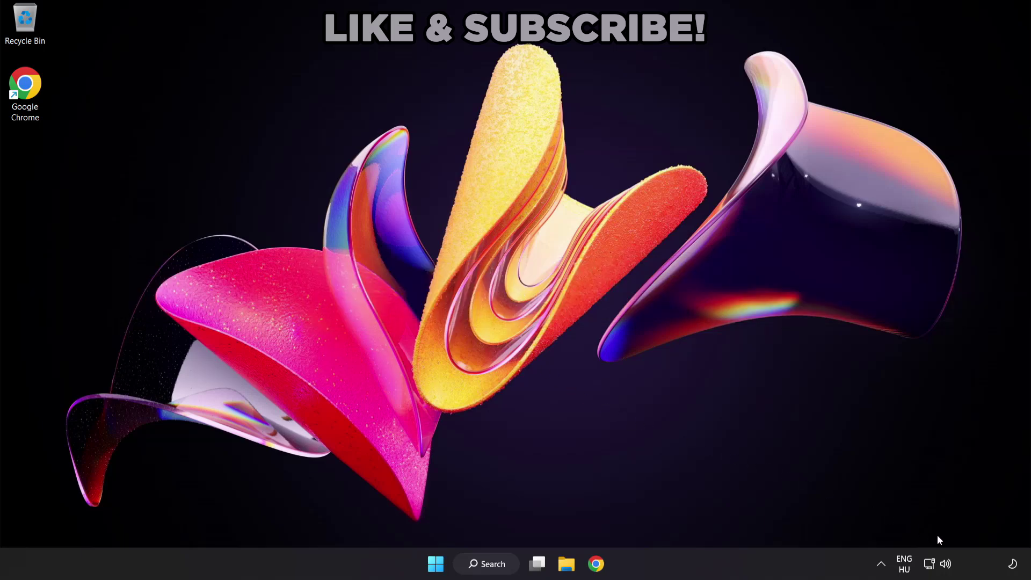
Switch the Quick Settings output from CABLE Input to Speakers (High Definition Audio Device).
click(947, 567)
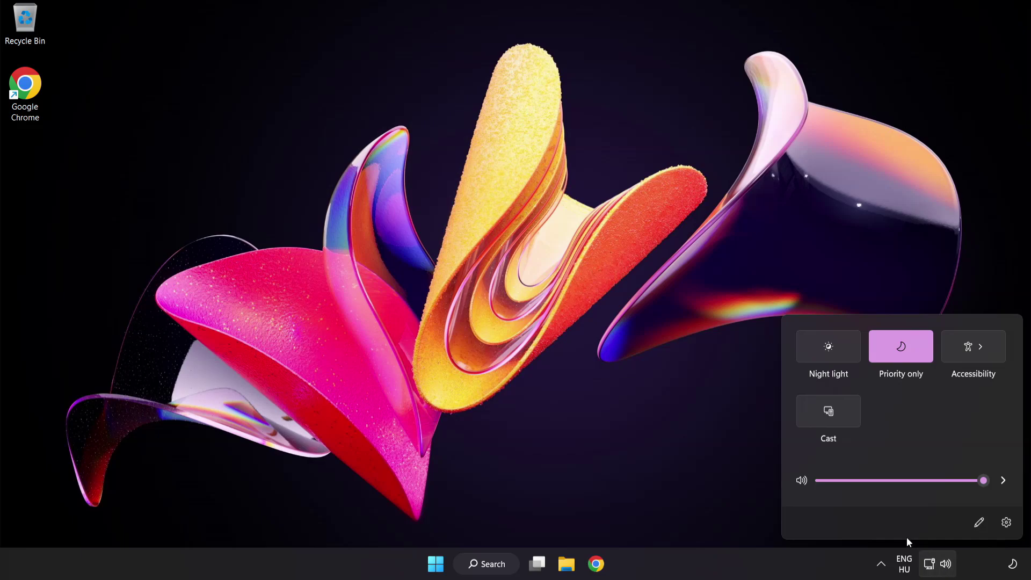
click(1003, 482)
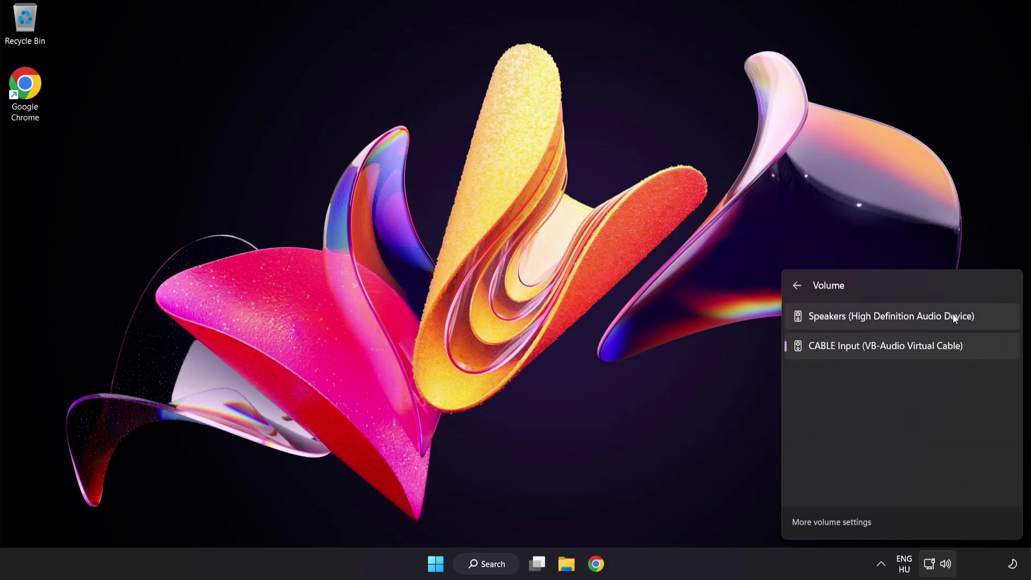
click(987, 321)
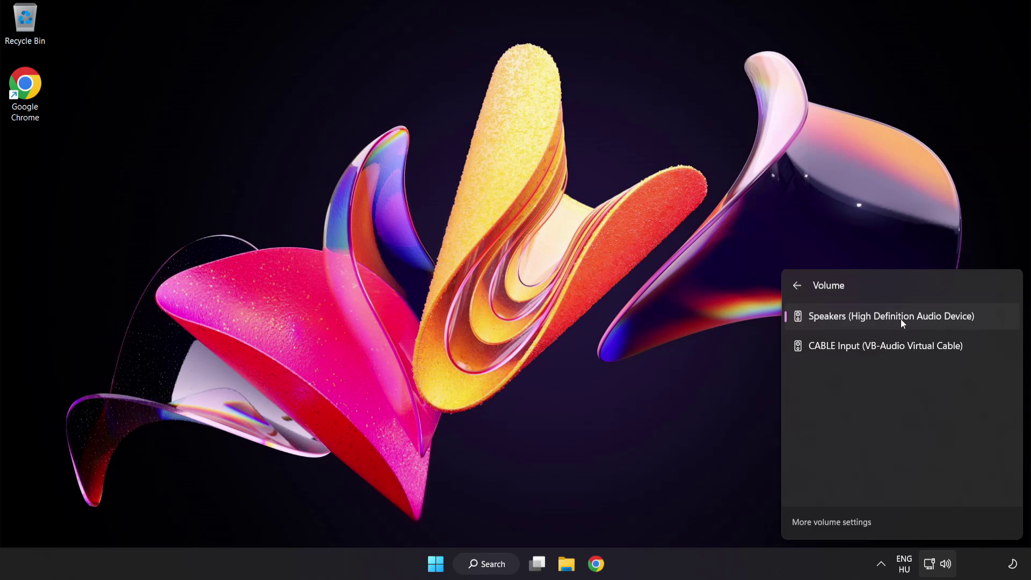
click(494, 285)
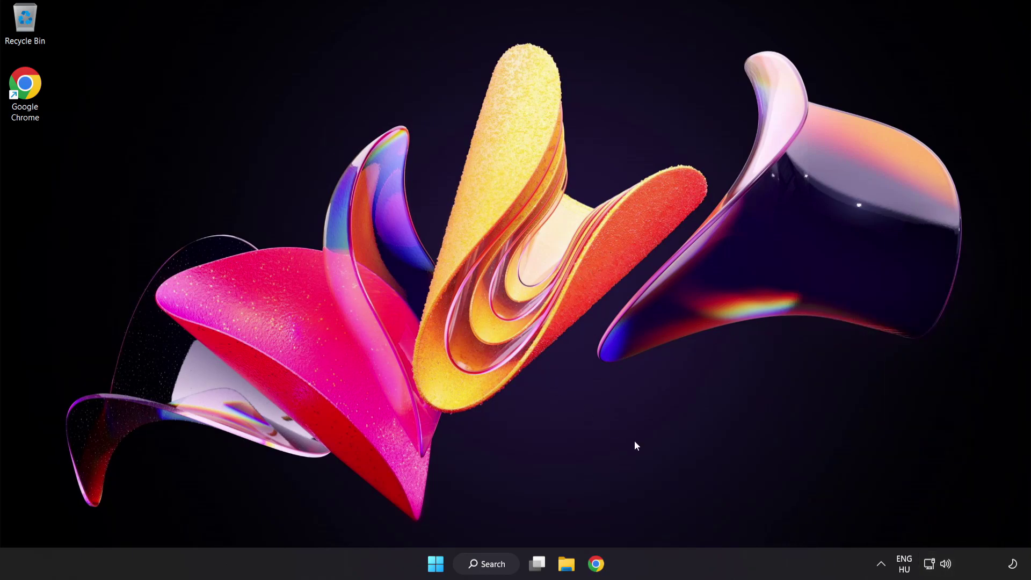
Reset sound devices and app volumes to recommended defaults in Volume mixer, then close Settings.
right_click(947, 565)
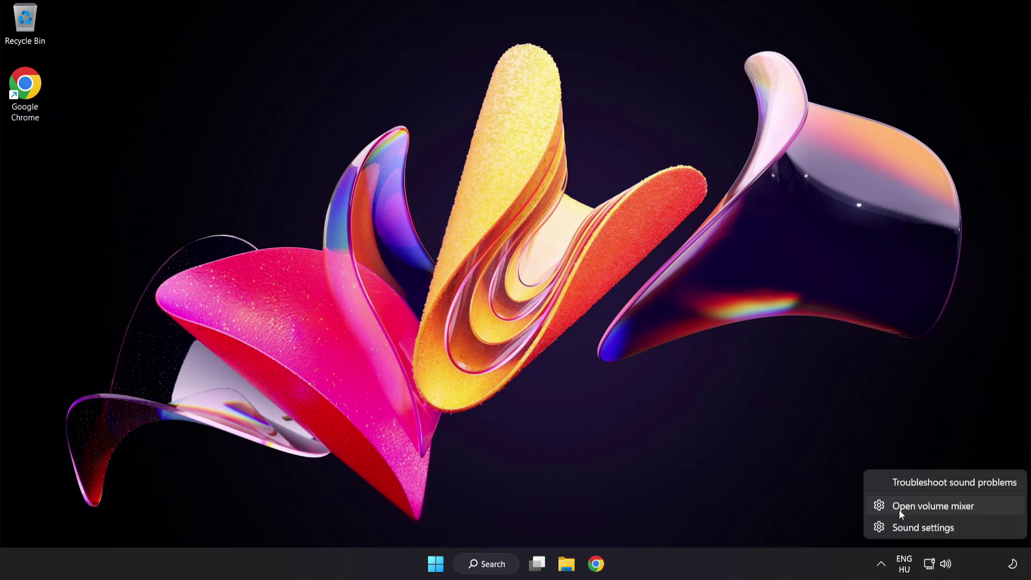
click(990, 508)
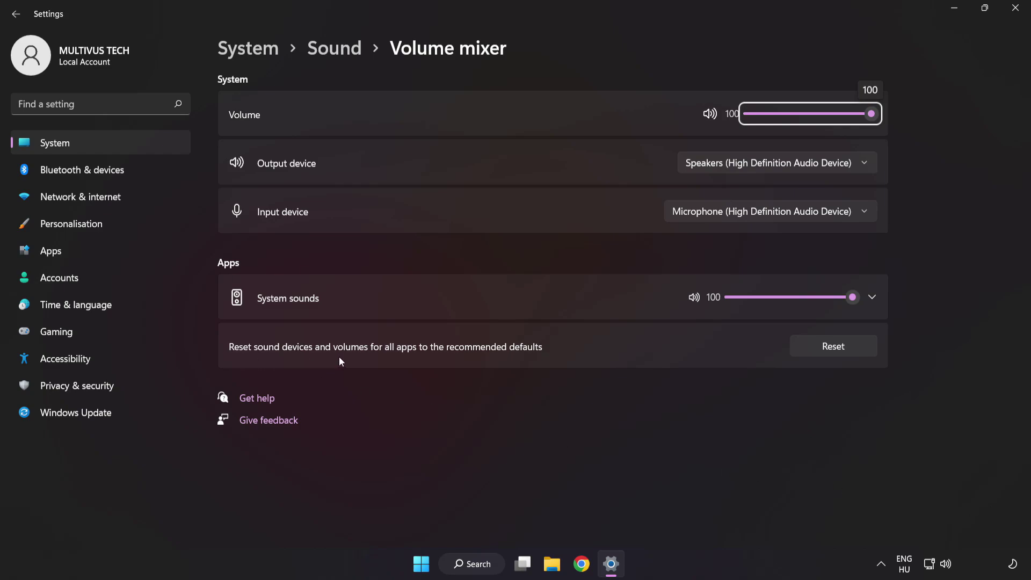
click(854, 352)
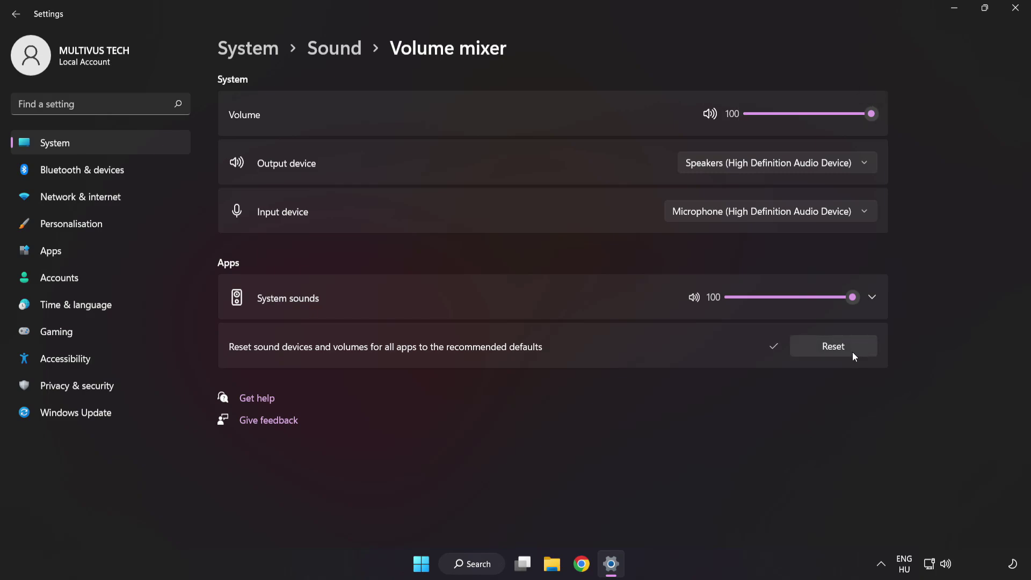
click(1016, 9)
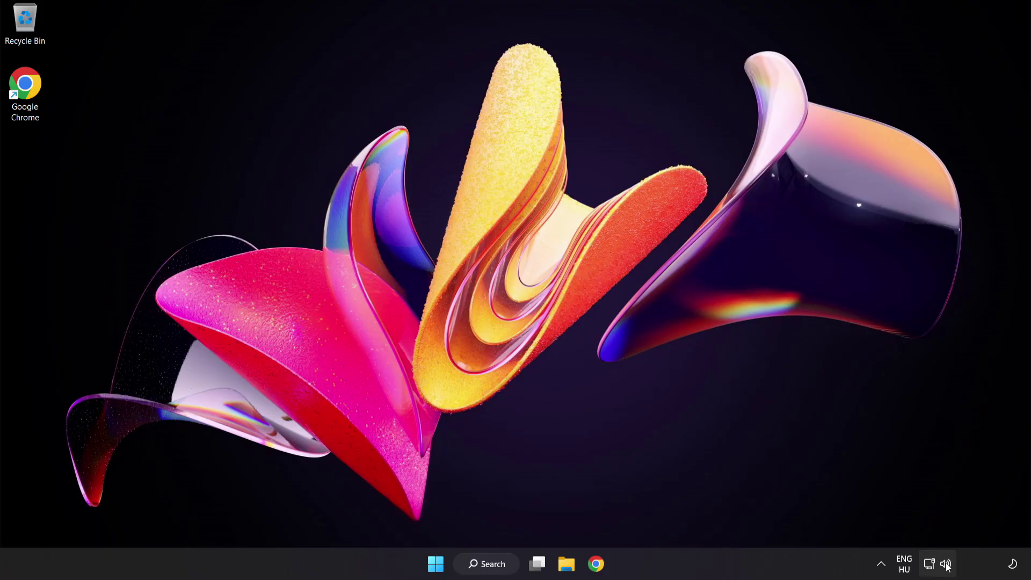
Open System > Sound and confirm the Speakers output volume sits at 100.
right_click(947, 565)
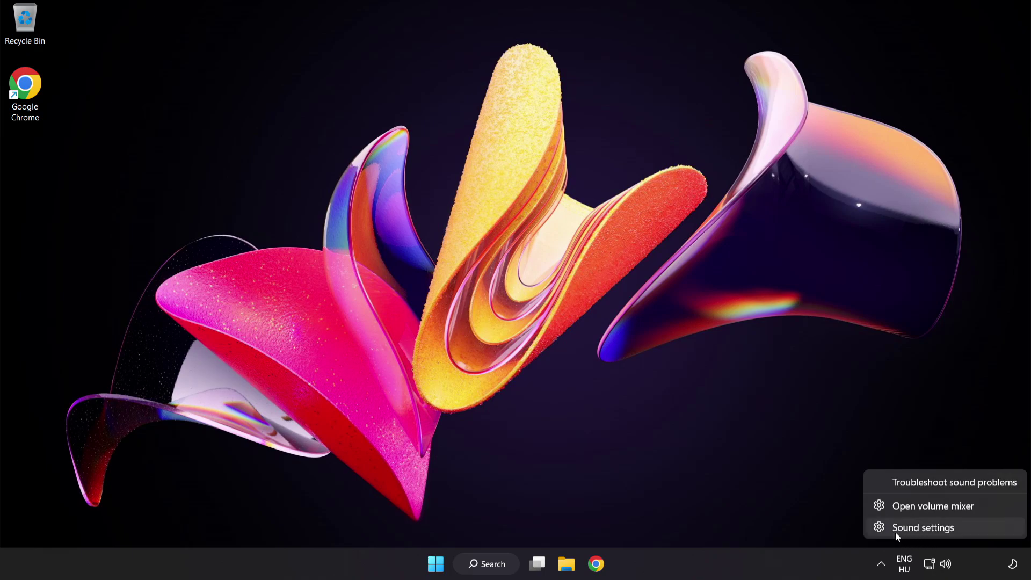
click(957, 529)
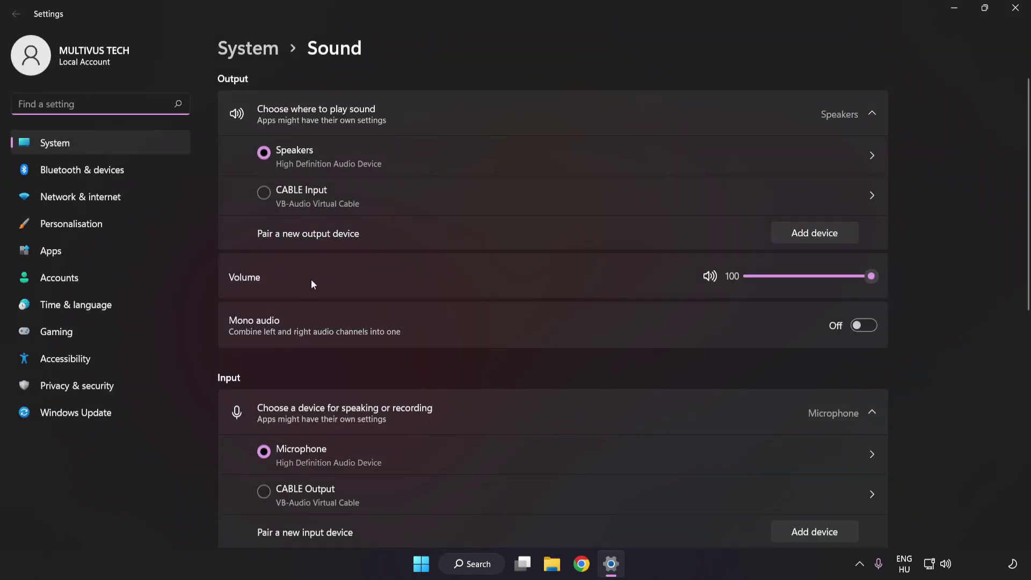
drag(861, 283, 968, 280)
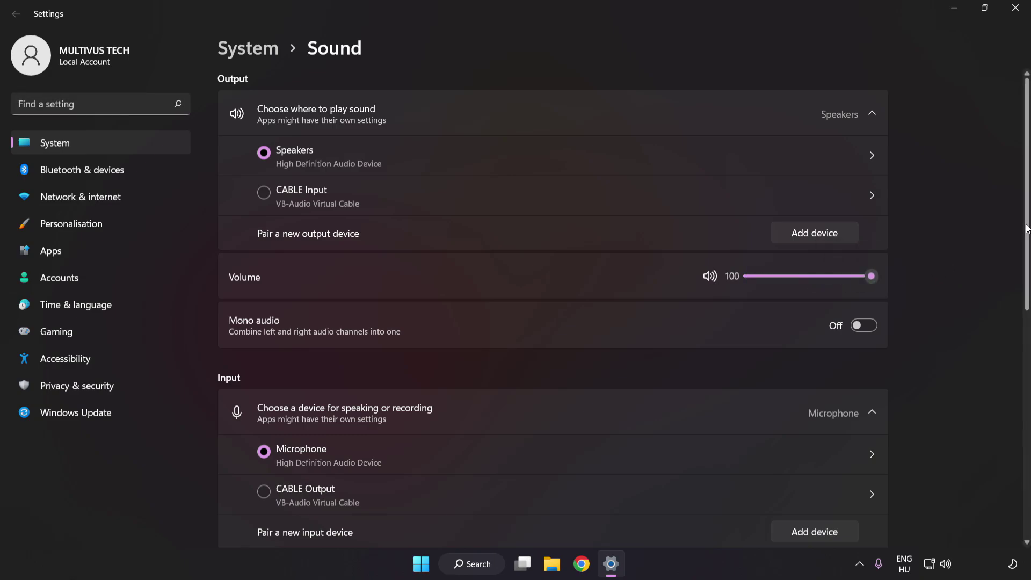
scroll(1015, 366, down, 5)
scroll(1013, 365, down, 3)
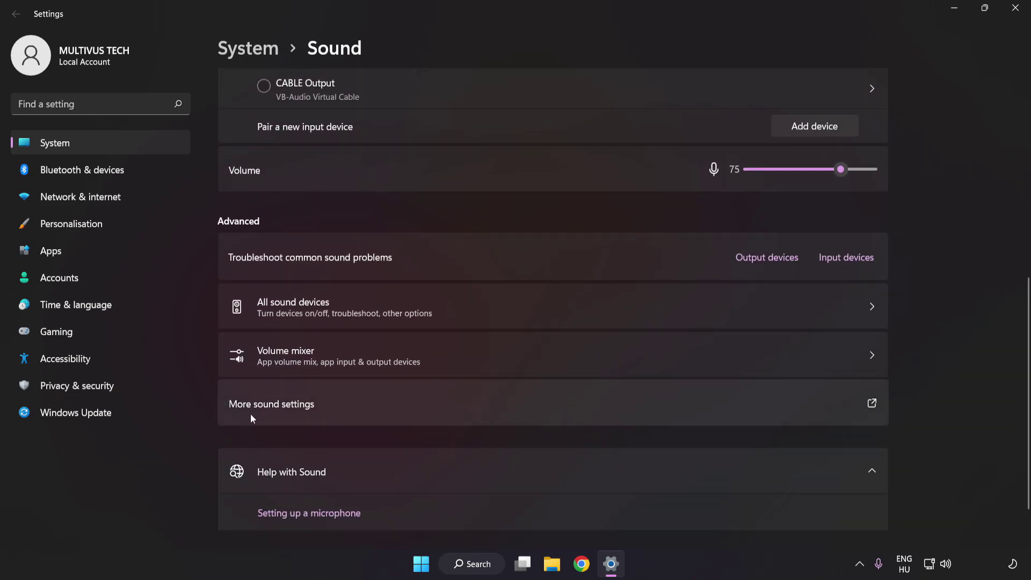
Disable the CABLE Input playback device in the classic Sound panel, keeping Speakers as default.
click(475, 402)
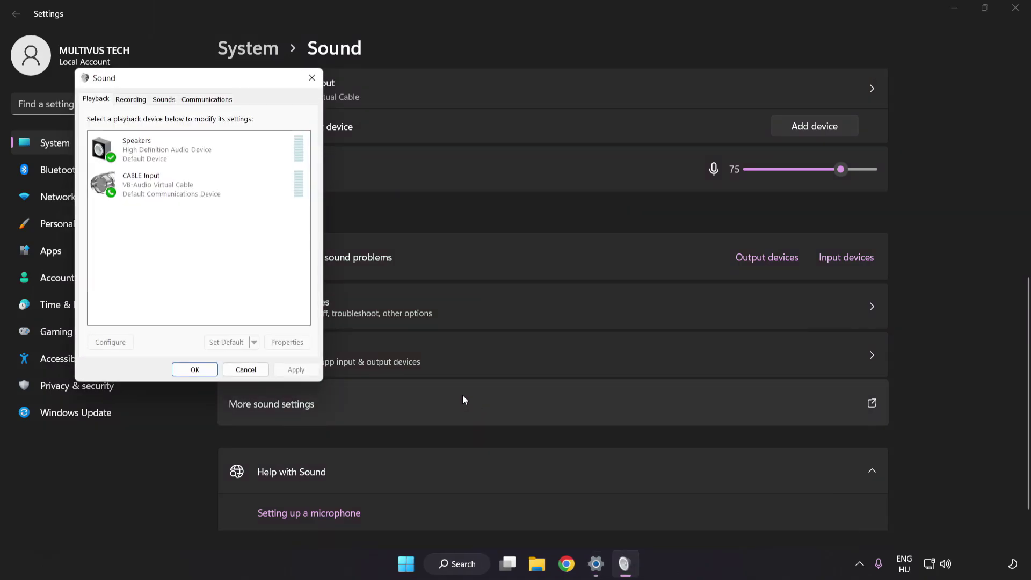
drag(203, 82, 516, 153)
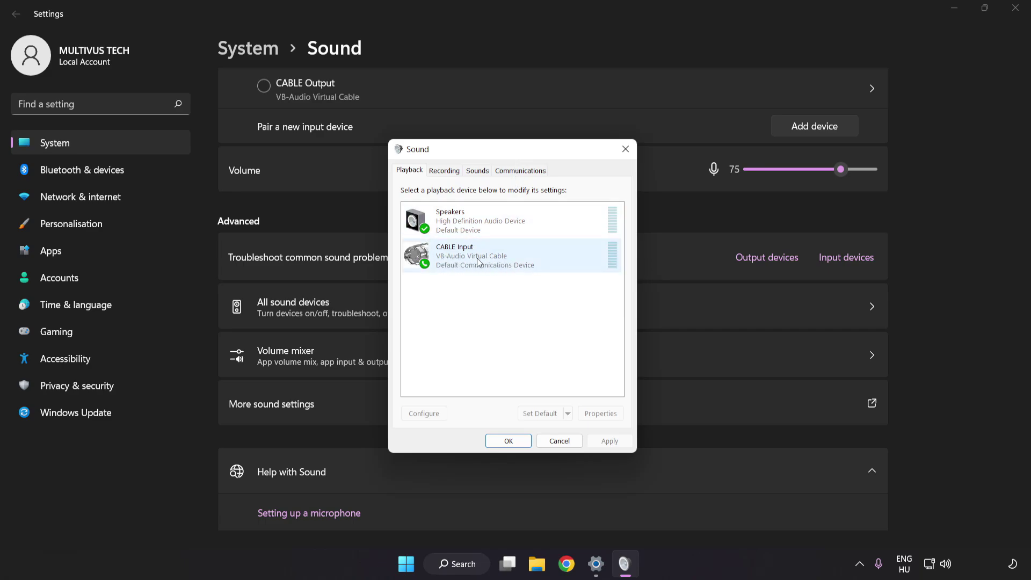
right_click(502, 260)
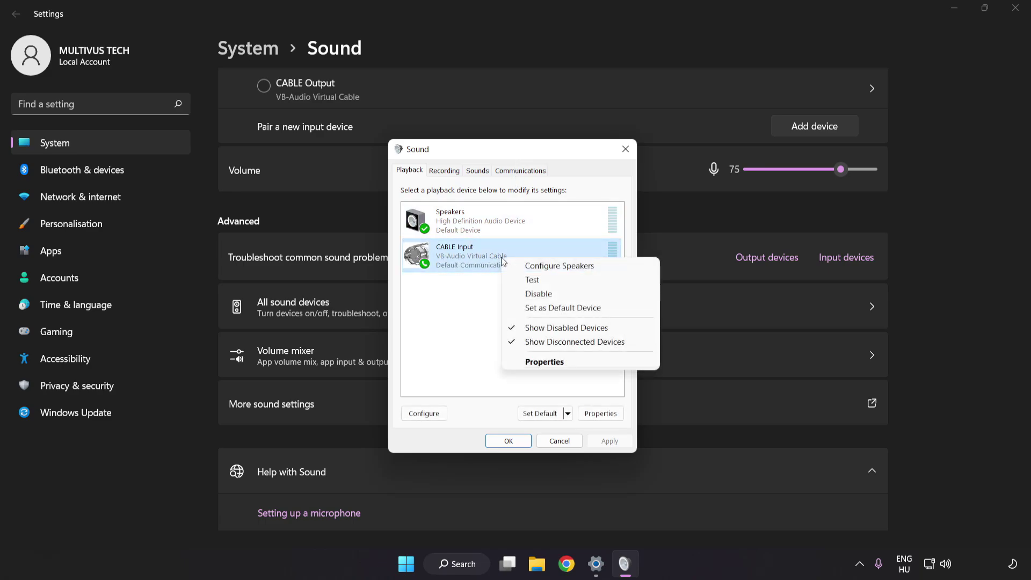
click(552, 296)
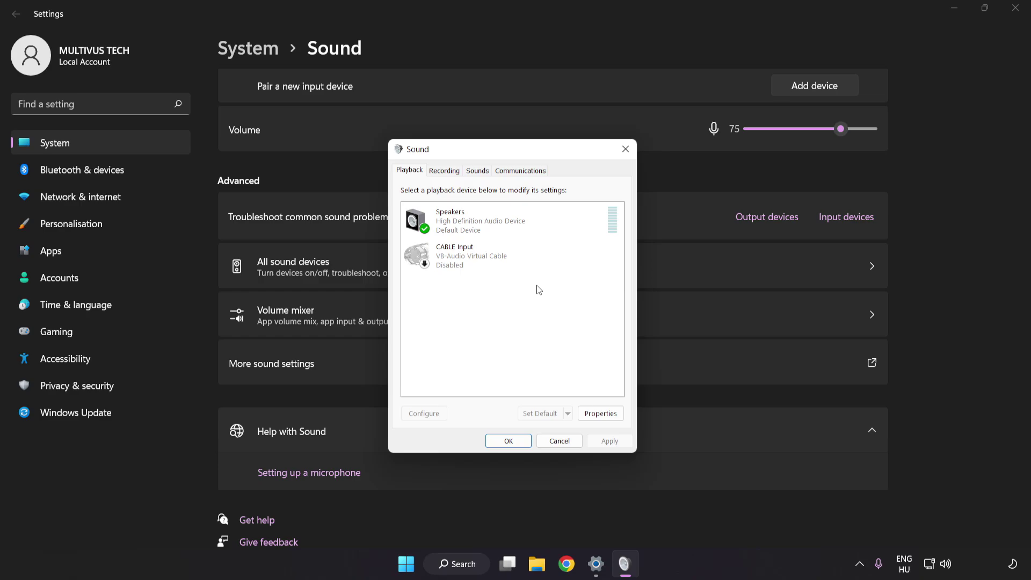
click(482, 226)
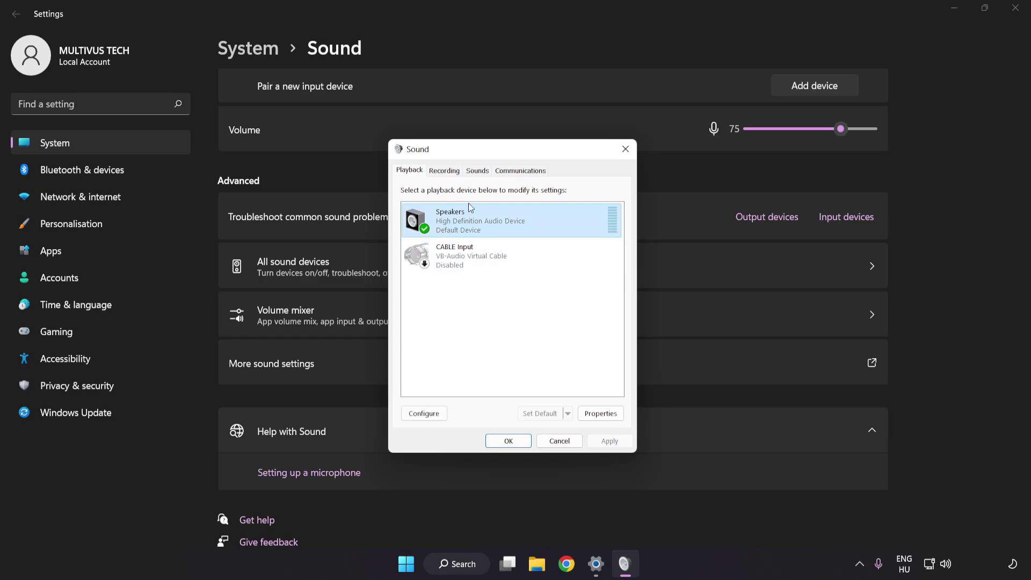
right_click(538, 224)
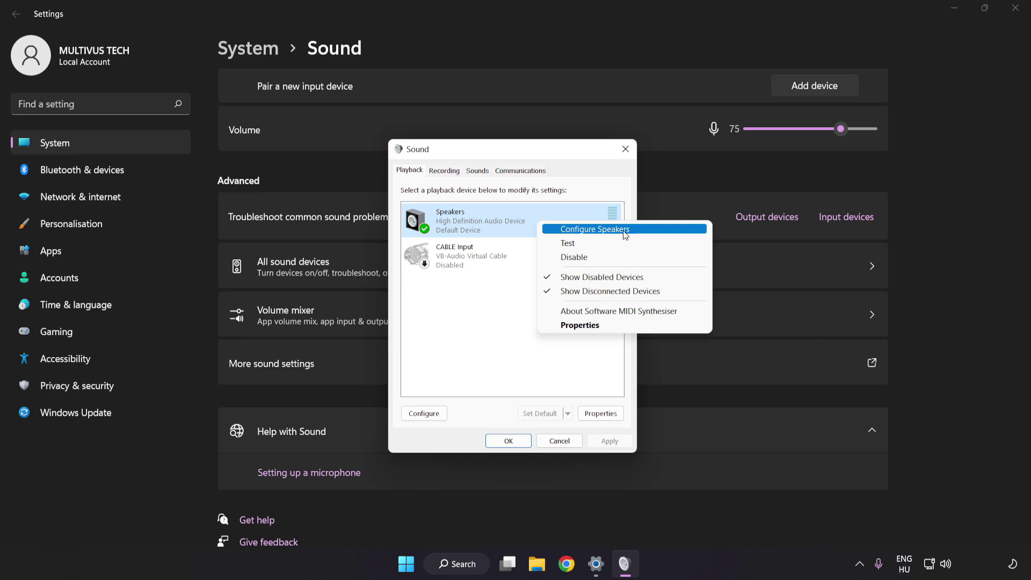
Set up the Speakers as 7.1 Surround, keeping all optional and full-range speakers.
click(640, 234)
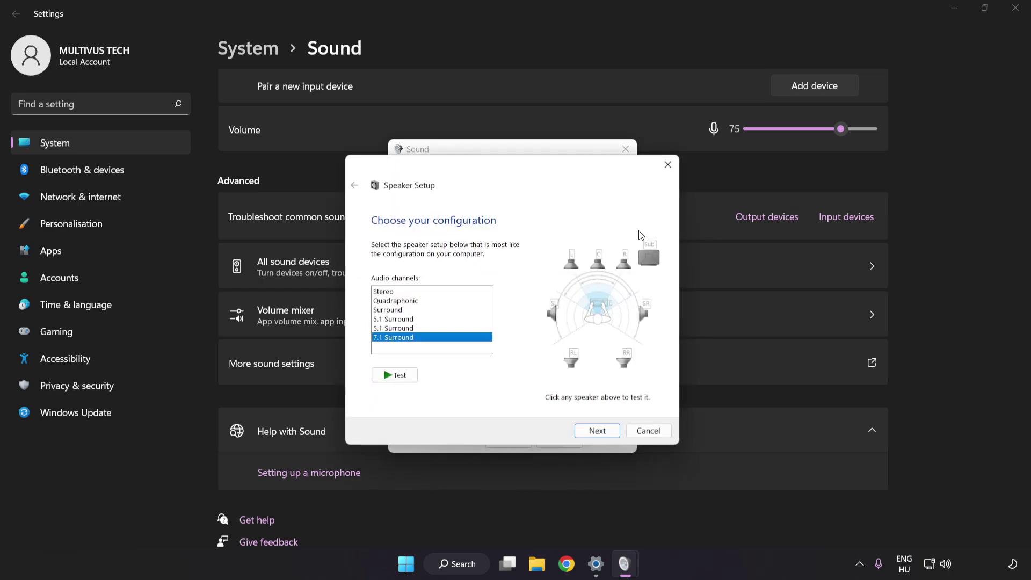
drag(399, 293, 400, 337)
click(599, 432)
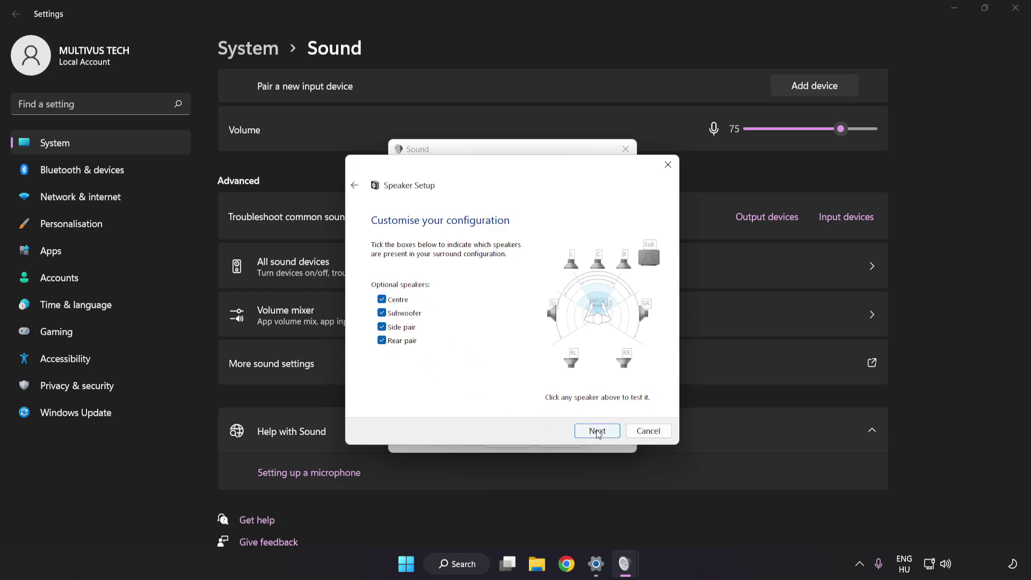
click(598, 433)
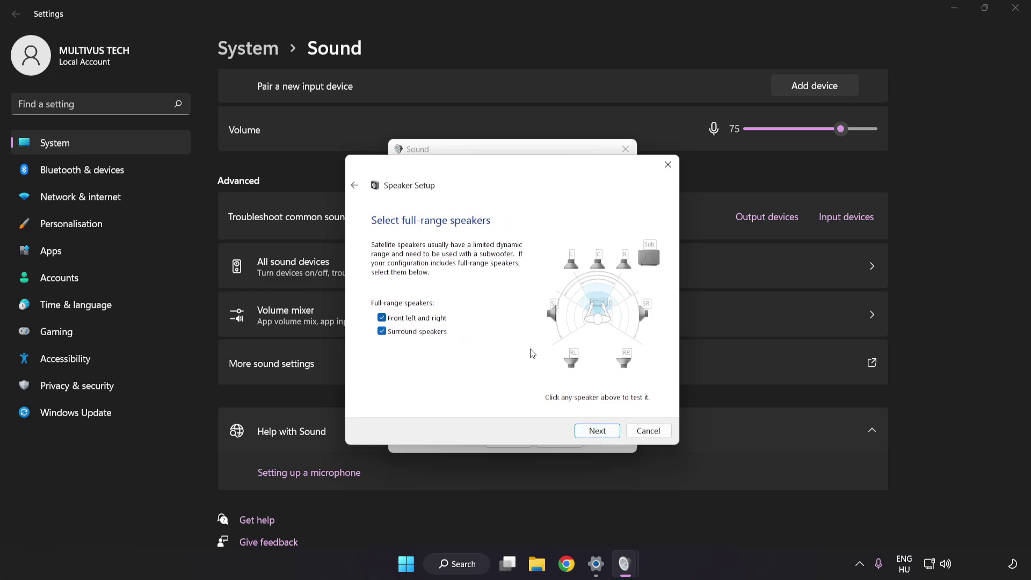
click(595, 430)
click(594, 431)
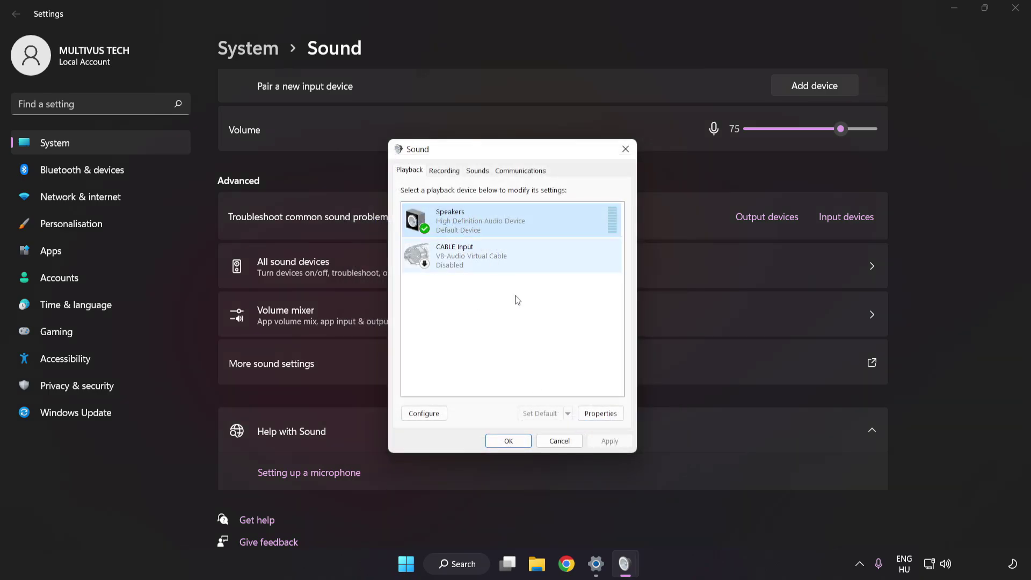
Turn off all audio enhancements in Speakers Properties and apply.
click(606, 418)
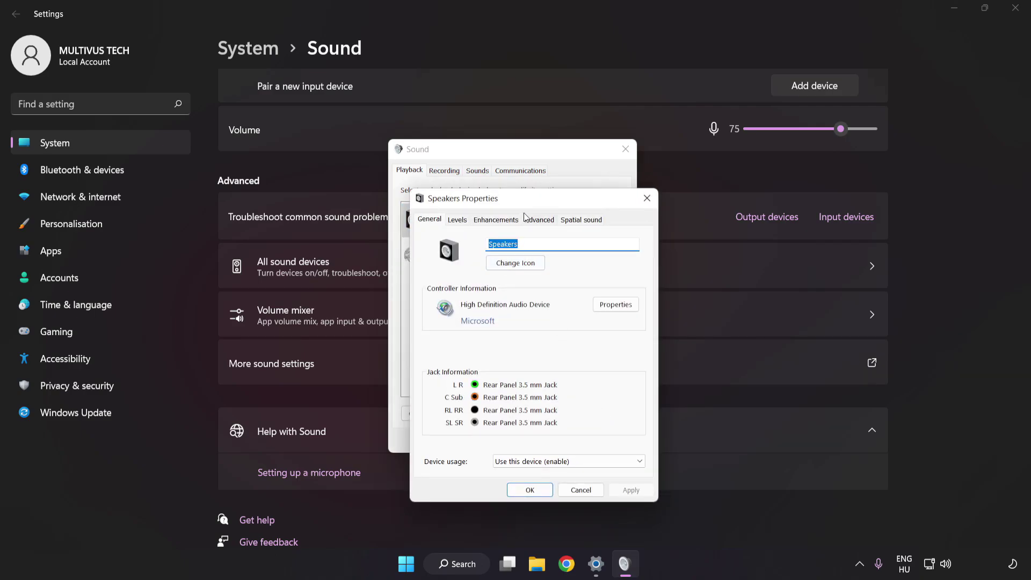
drag(515, 180, 507, 163)
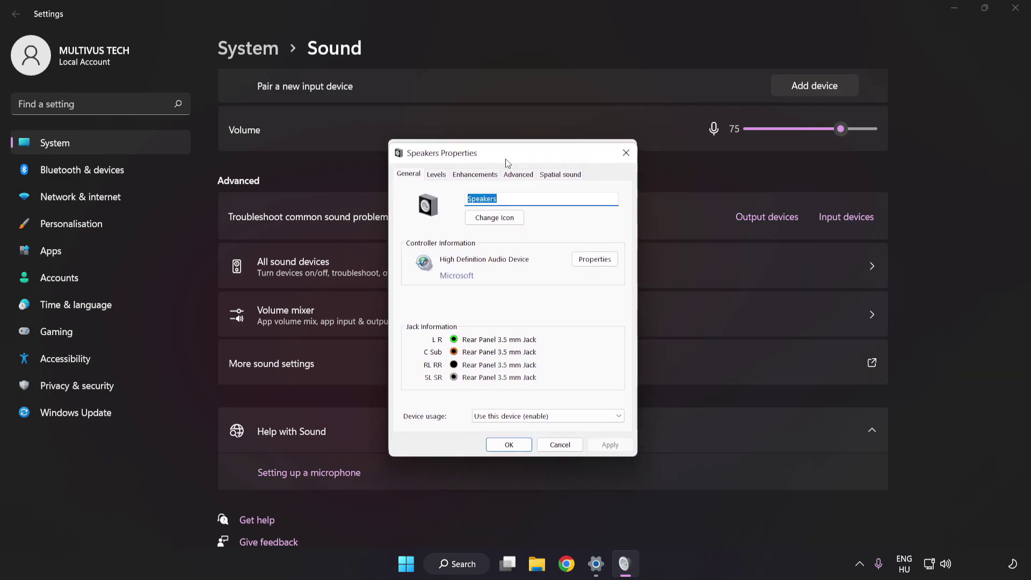
click(475, 174)
click(410, 230)
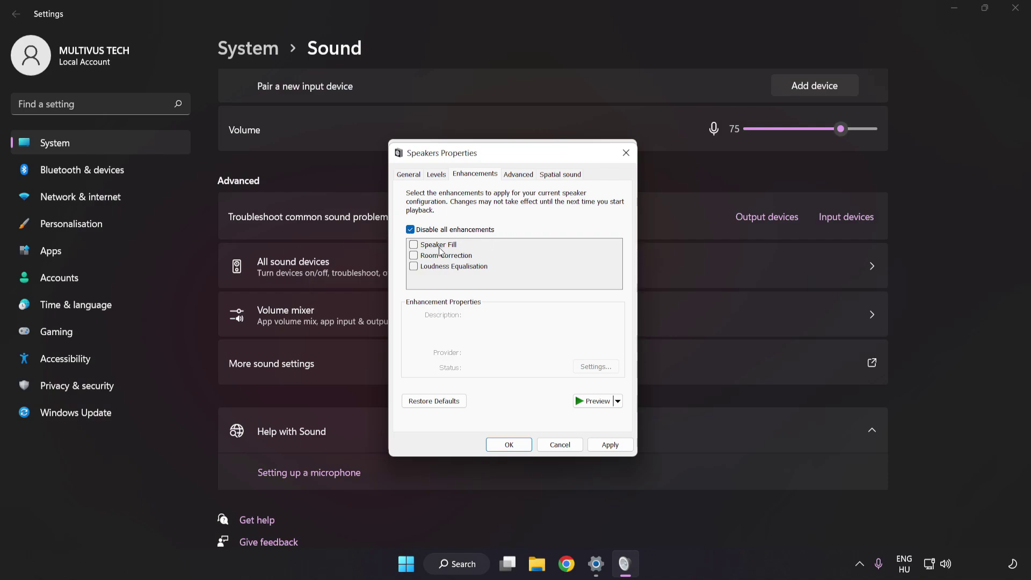
click(610, 445)
Keep the default format at 16 bit, 48000 Hz (DVD Quality), then close Sound and Settings.
click(515, 177)
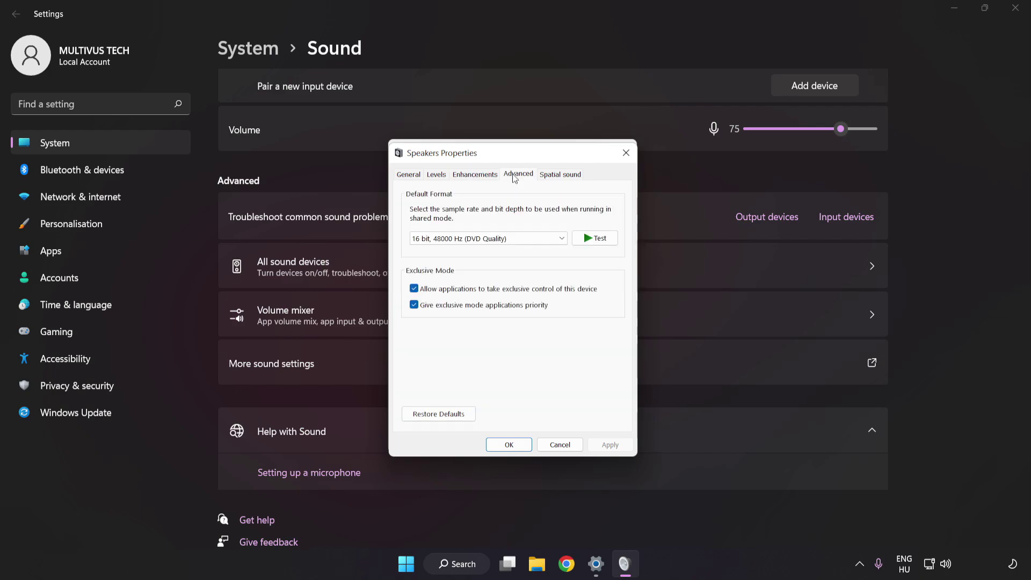
click(517, 238)
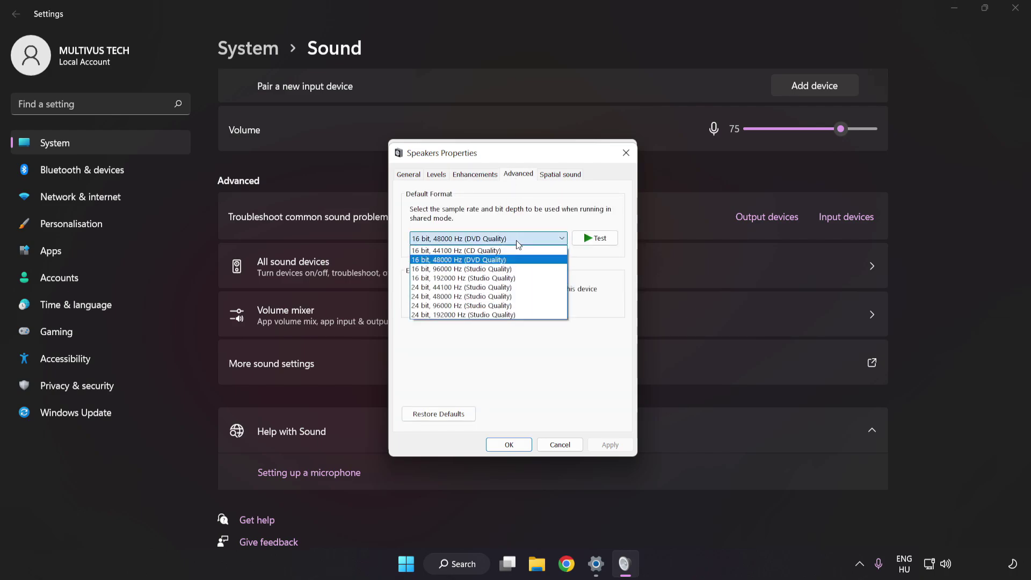
click(516, 259)
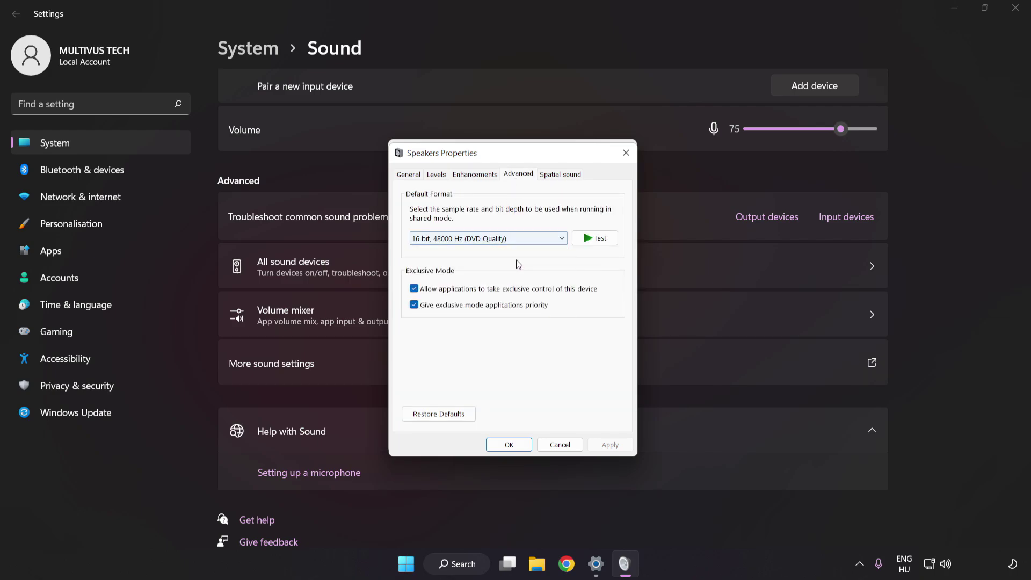
click(509, 445)
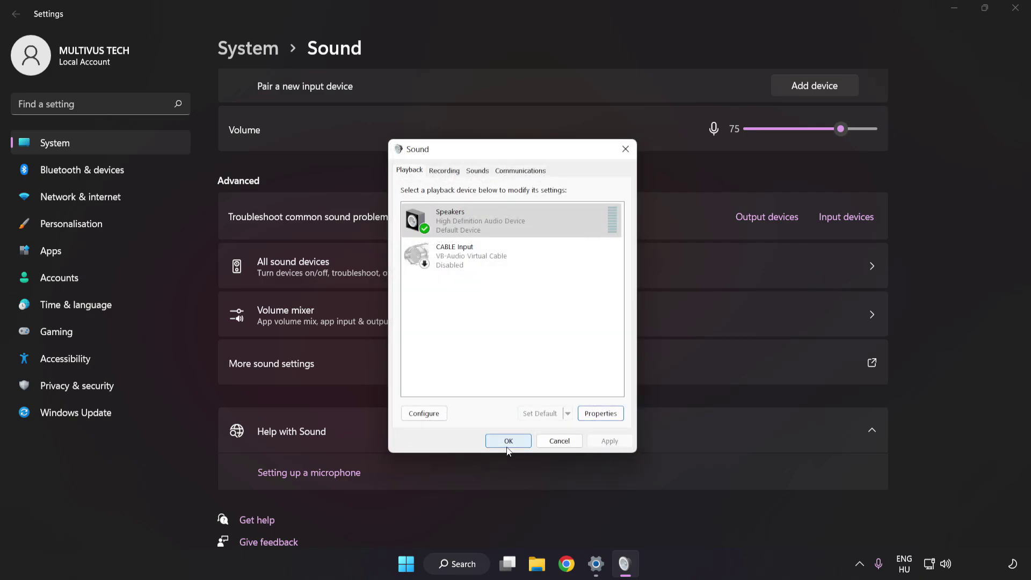
click(507, 444)
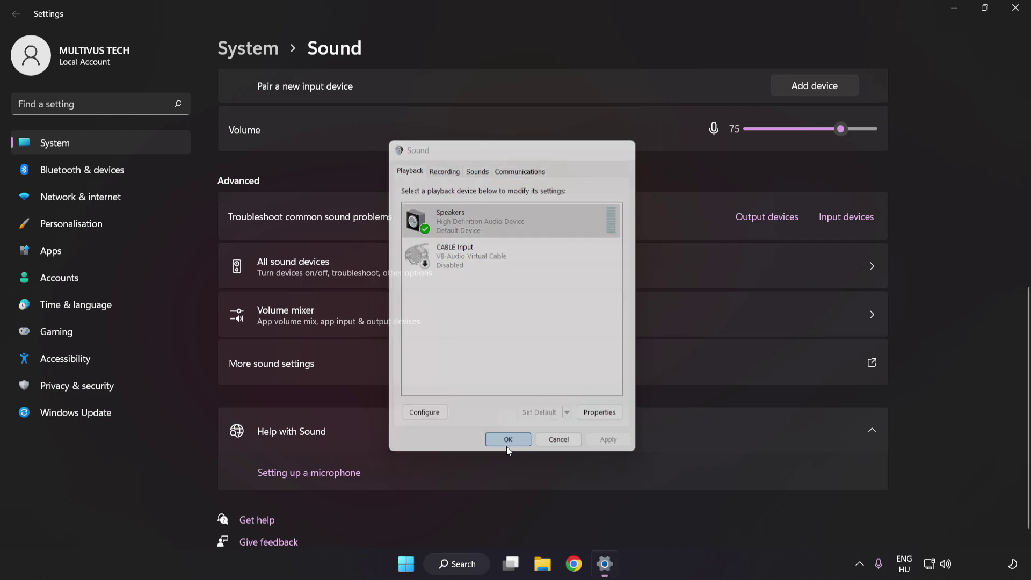
click(1019, 15)
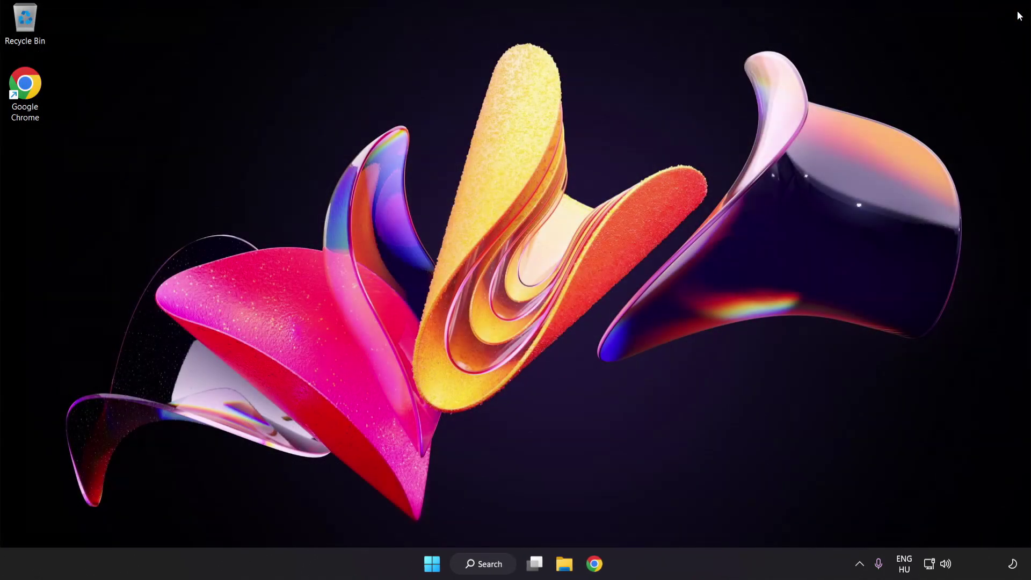
Search 'device manager' from the taskbar and launch Device Manager.
click(435, 565)
click(682, 518)
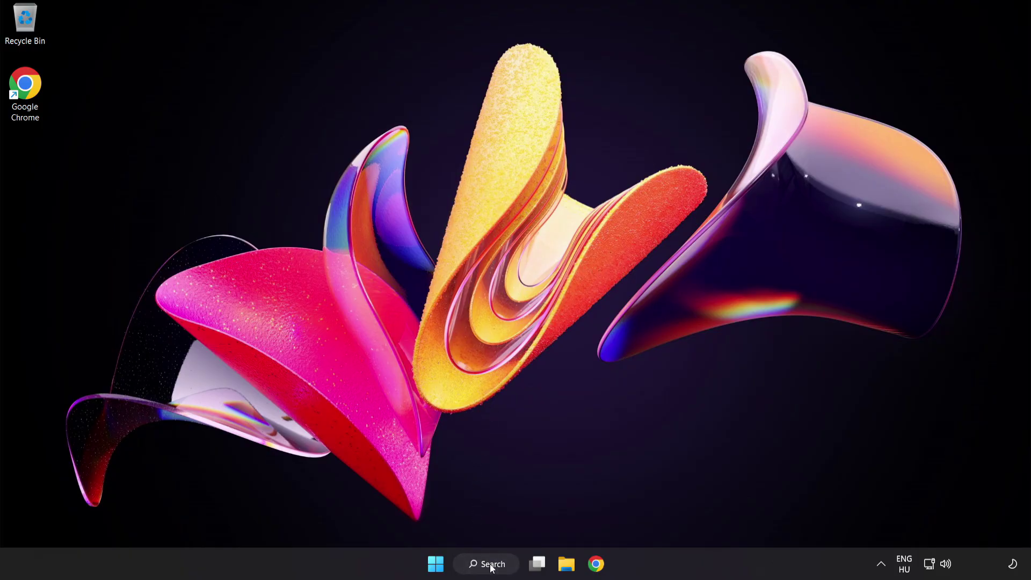
click(492, 569)
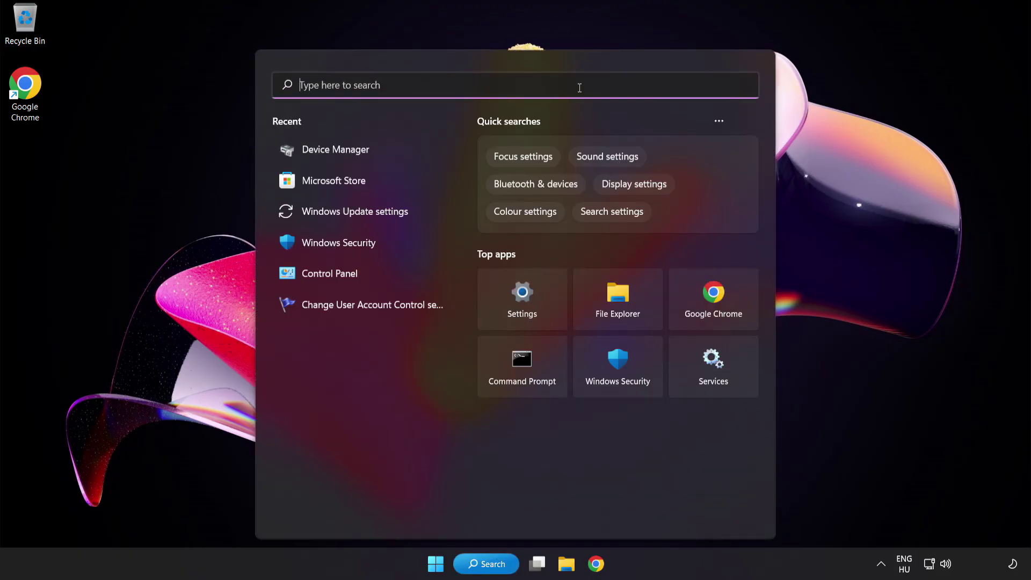
text(device mana)
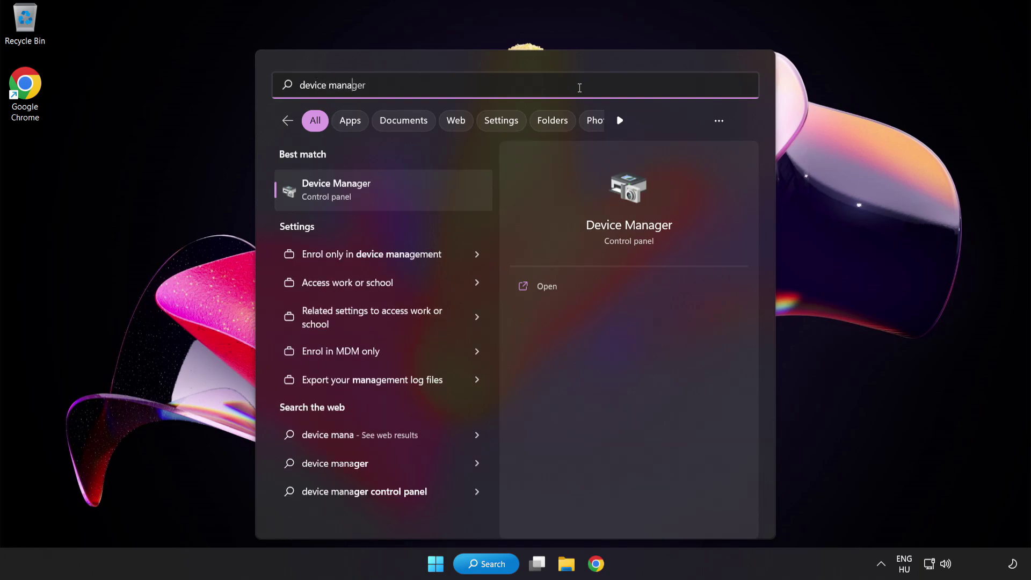
text(ger)
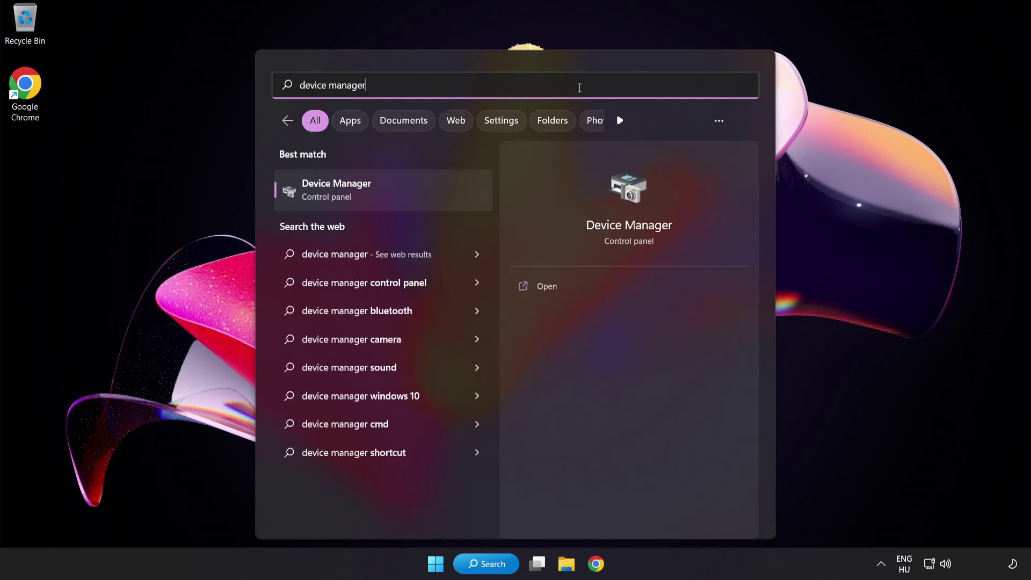
click(400, 192)
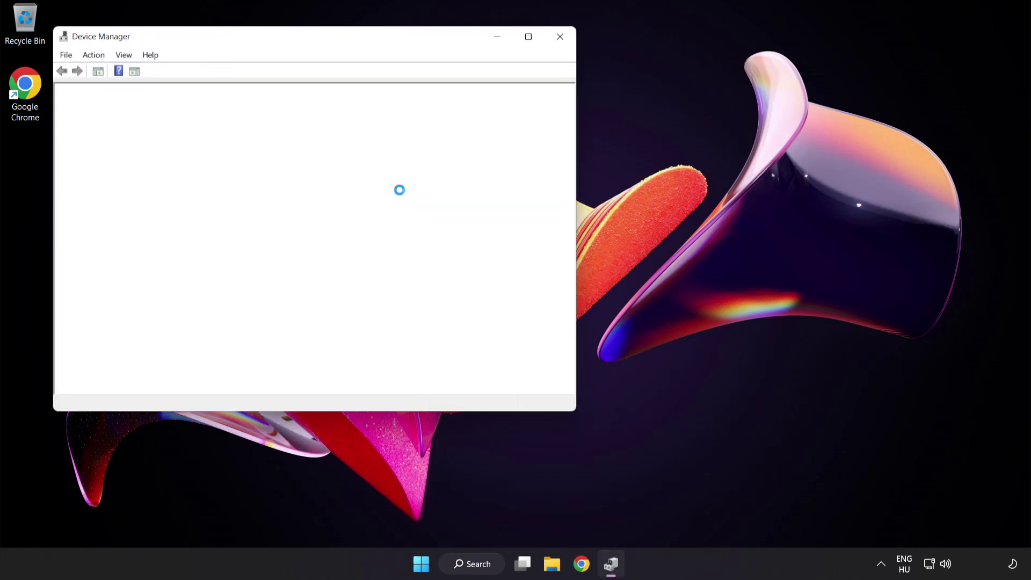
Expand Sound, video and game controllers and select High Definition Audio Device.
drag(302, 44, 491, 108)
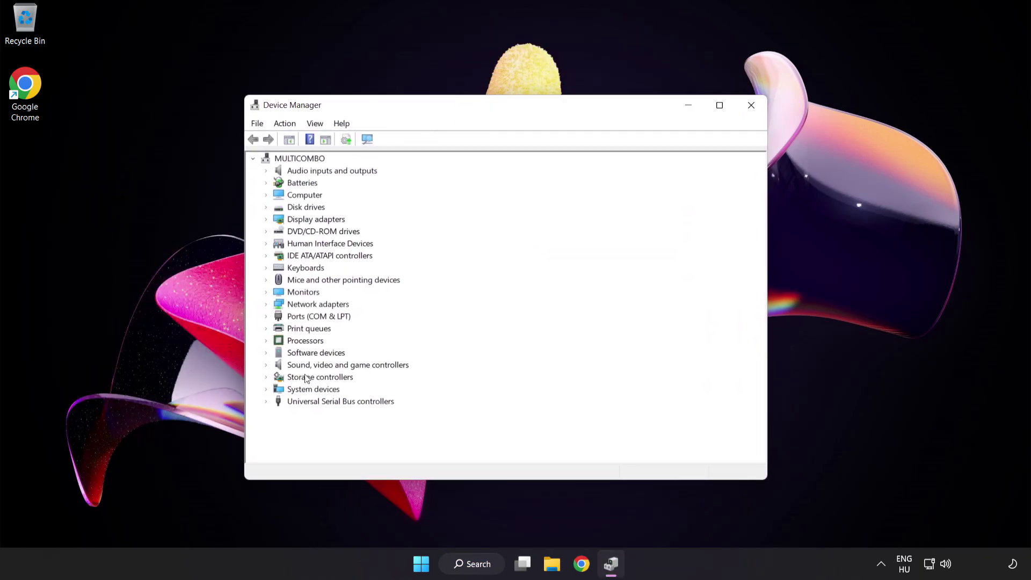
click(284, 367)
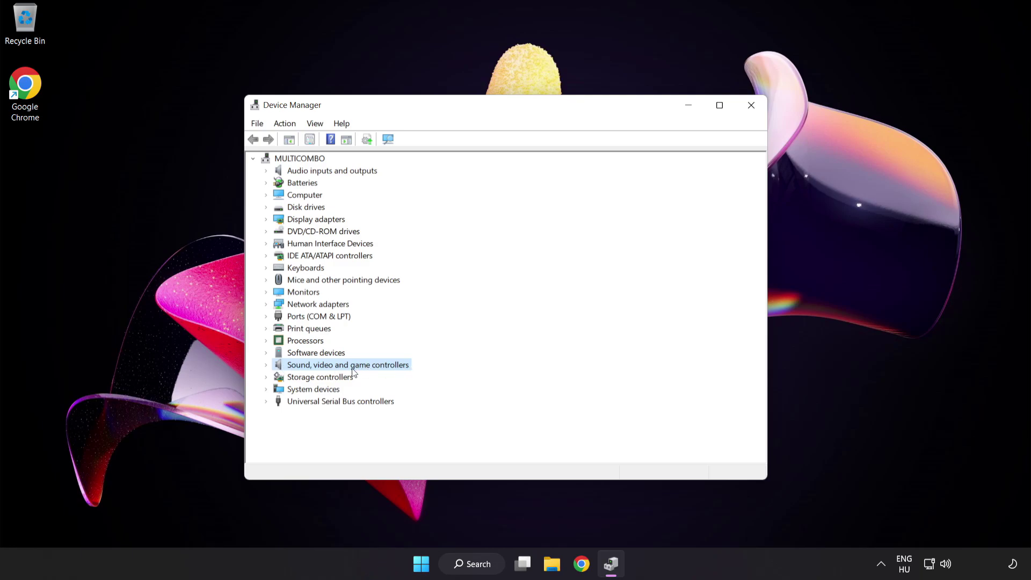
click(266, 366)
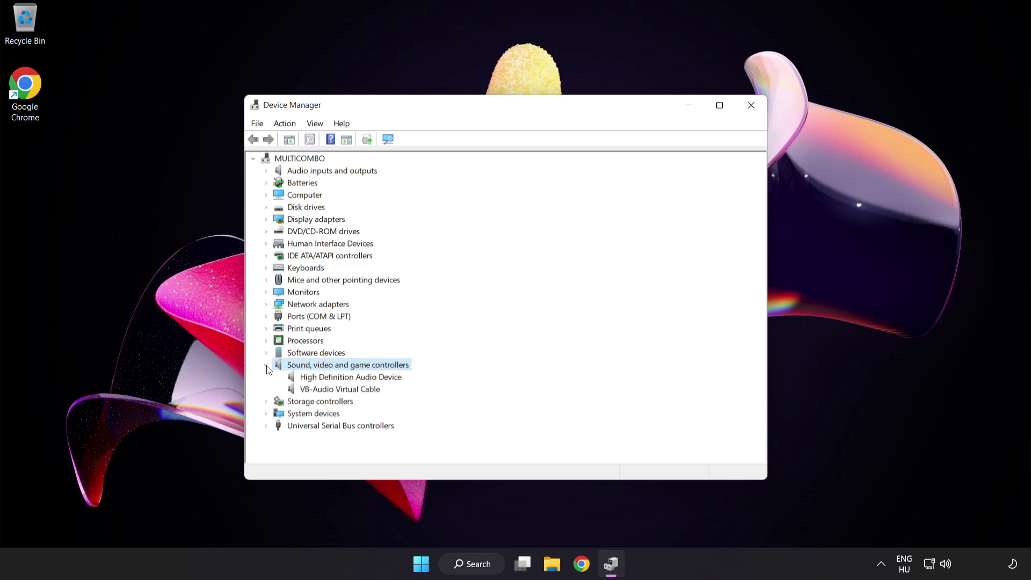
click(311, 377)
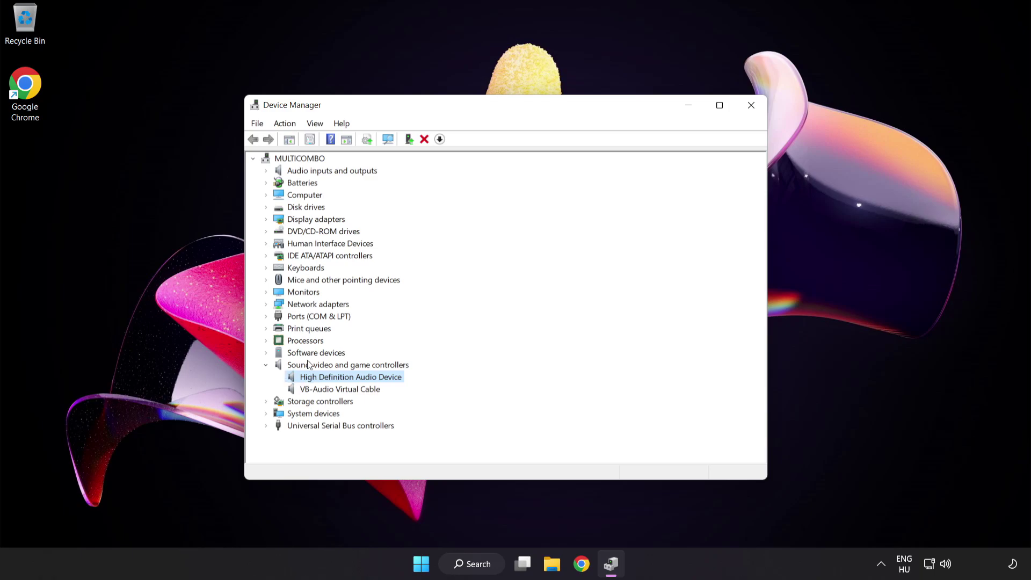
Reinstall the High Definition Audio Device driver from drivers on the computer, then close Device Manager.
right_click(359, 379)
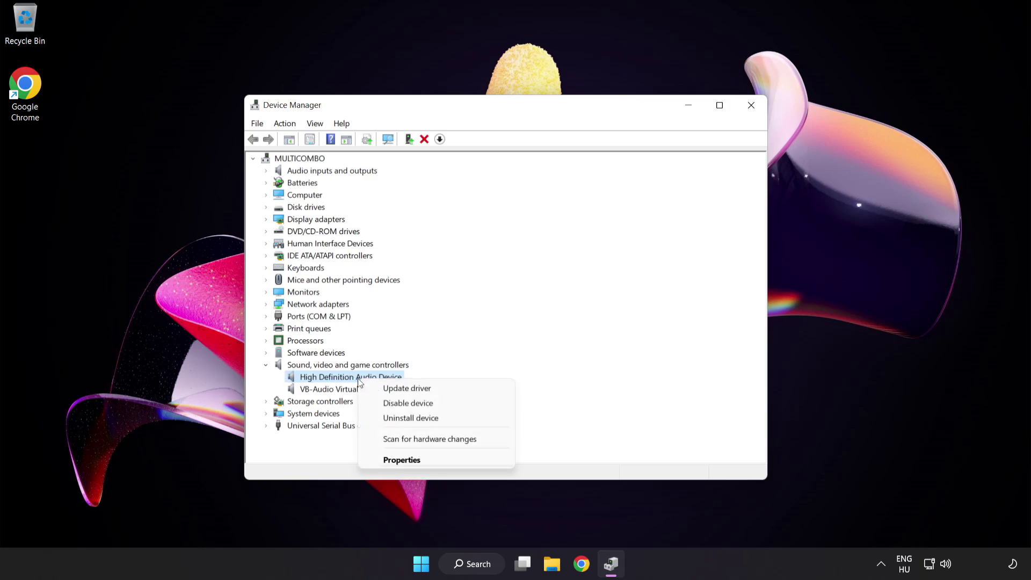
click(439, 389)
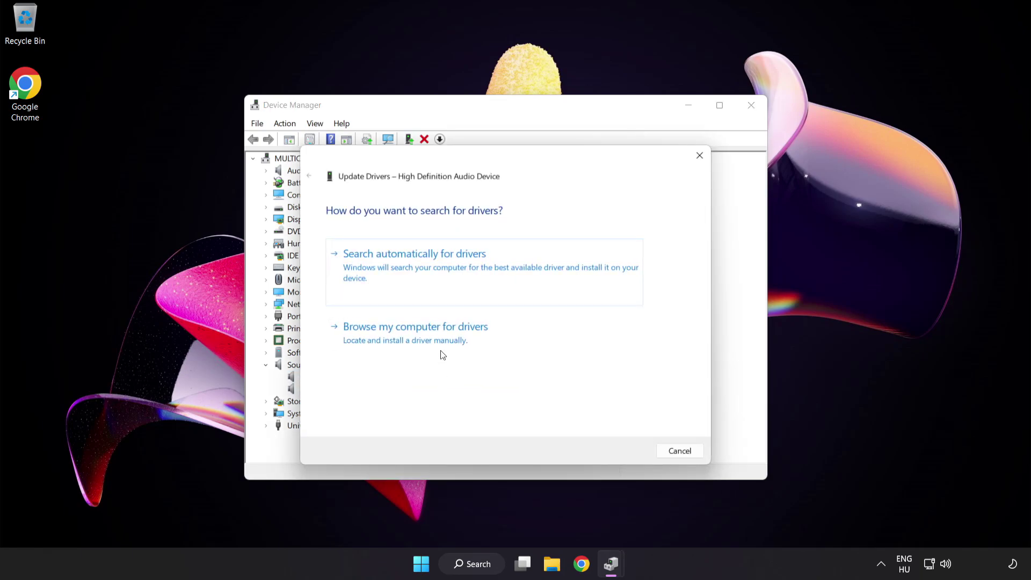
drag(463, 168, 489, 144)
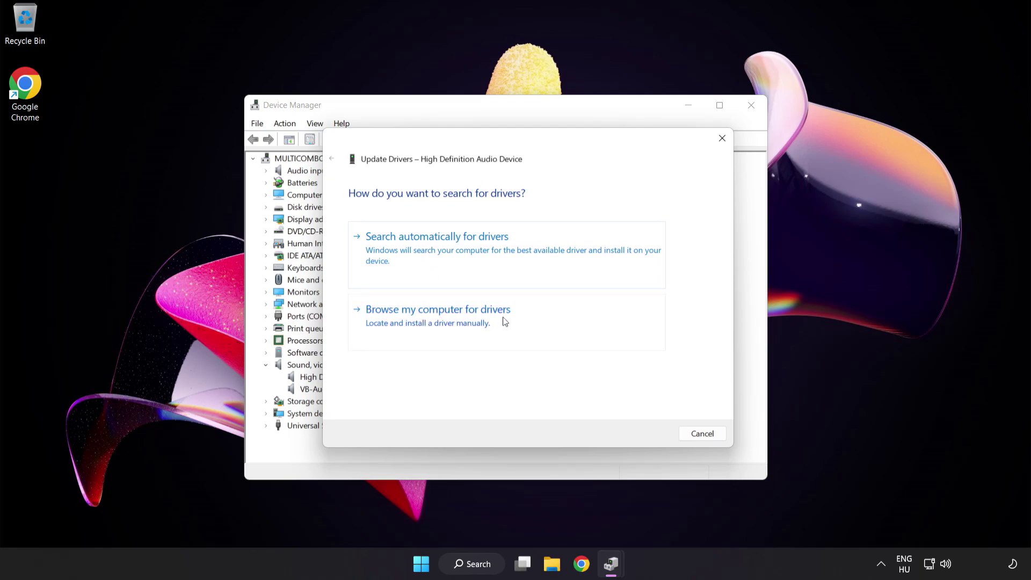
click(466, 326)
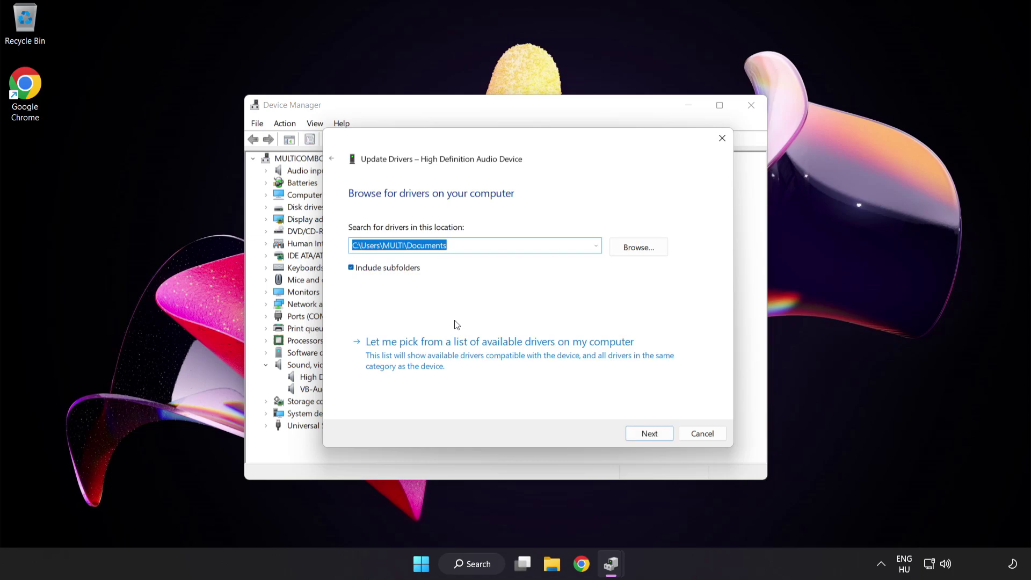
click(452, 358)
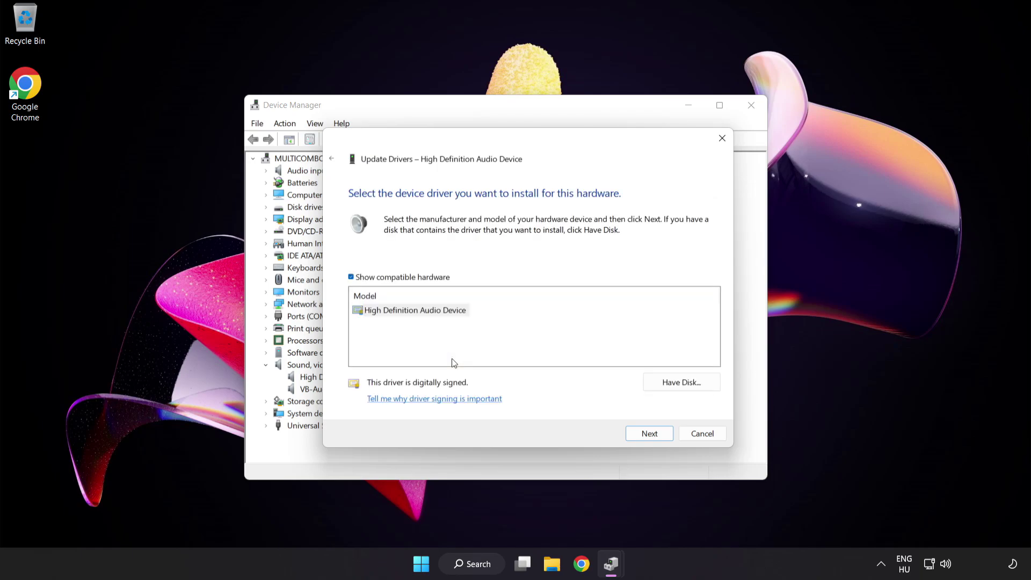
click(380, 313)
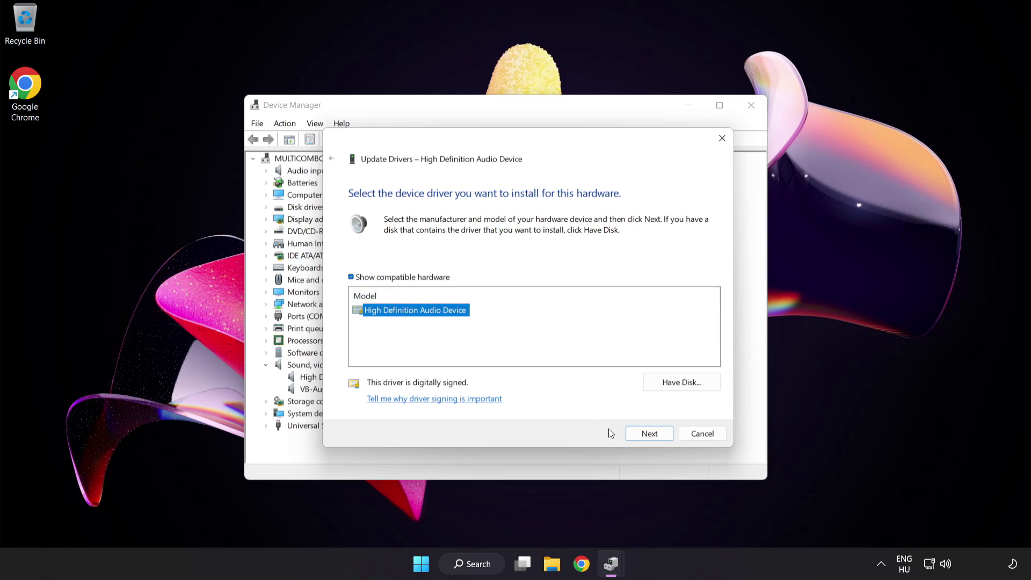
click(656, 435)
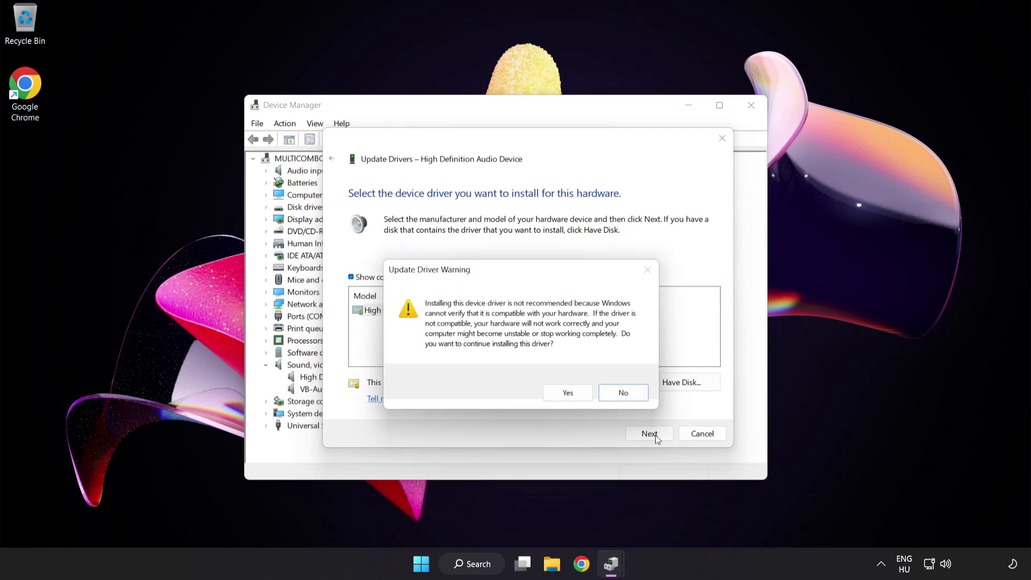
click(568, 395)
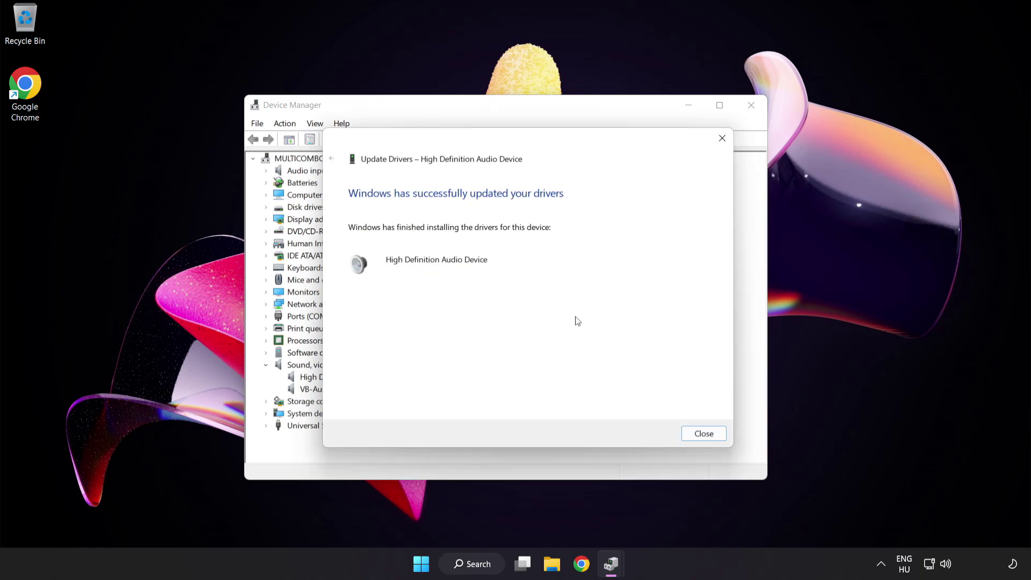
click(704, 434)
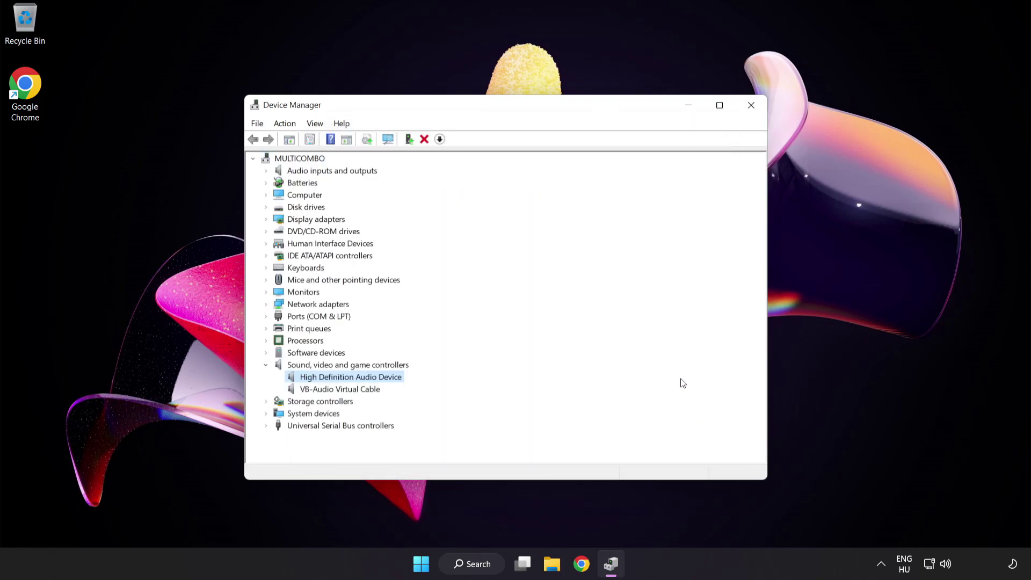
click(752, 106)
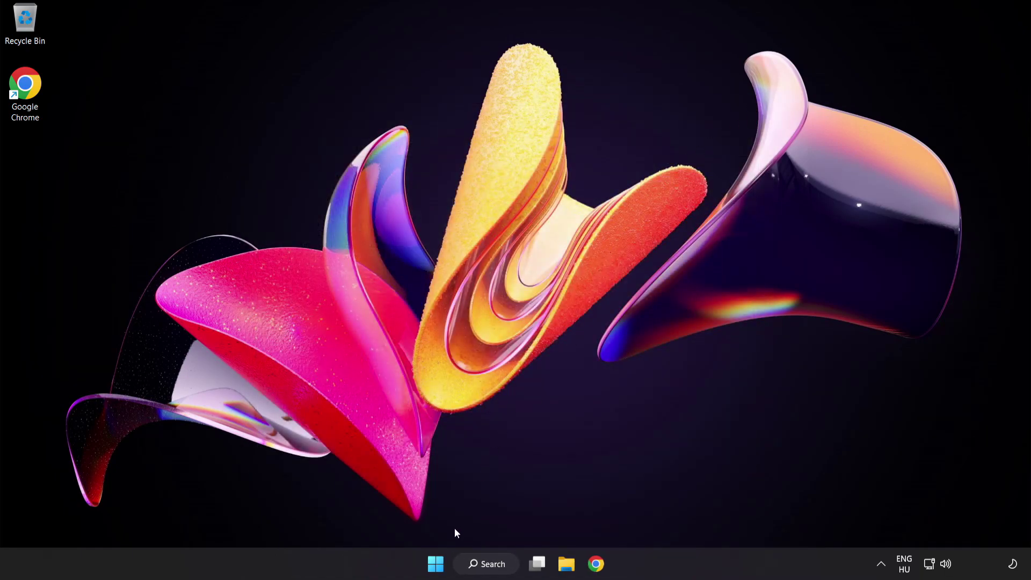
Launch Troubleshoot sound problems from the volume icon to start the Playing Audio troubleshooter.
click(439, 564)
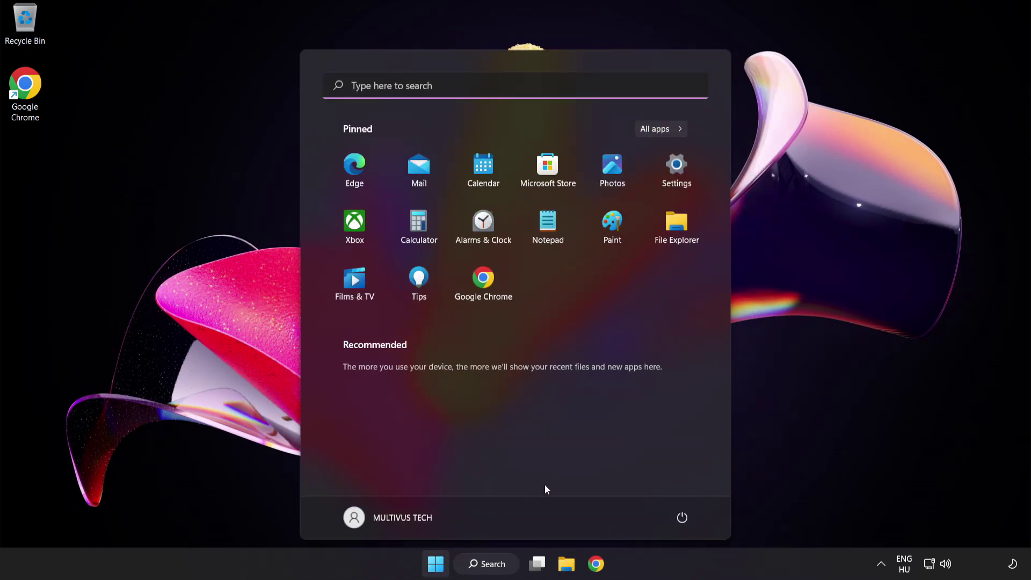
click(683, 519)
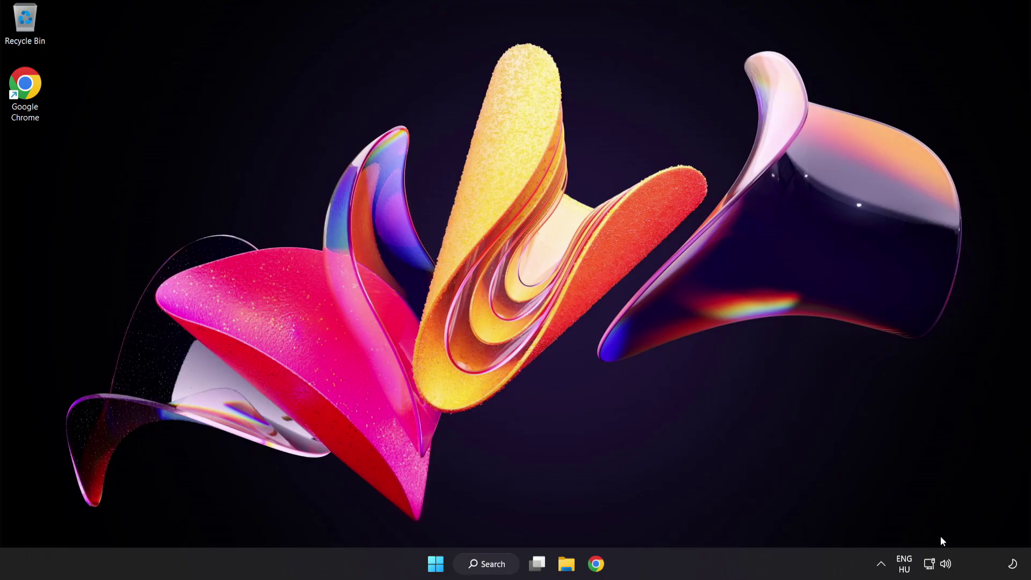
right_click(947, 565)
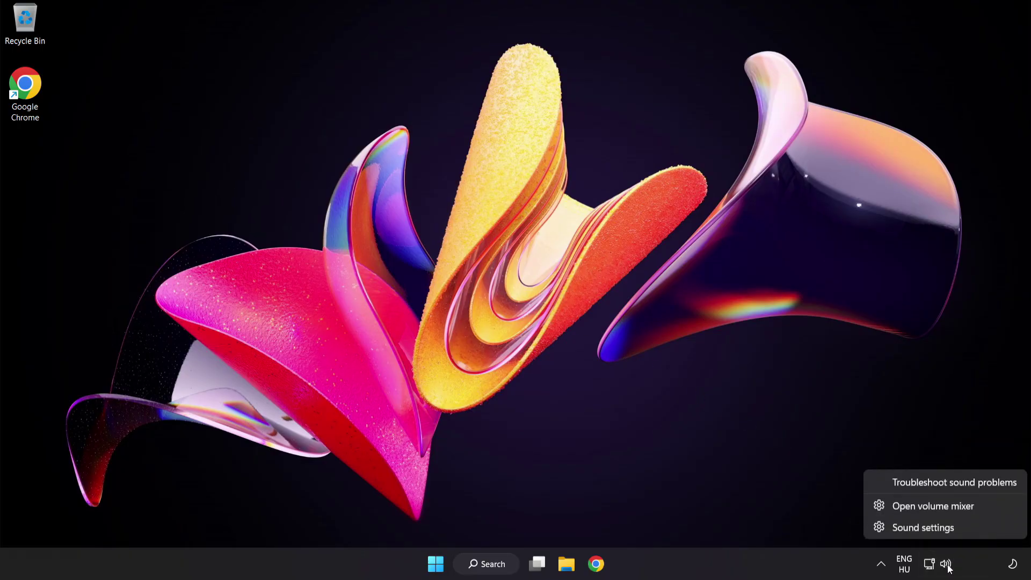
click(961, 485)
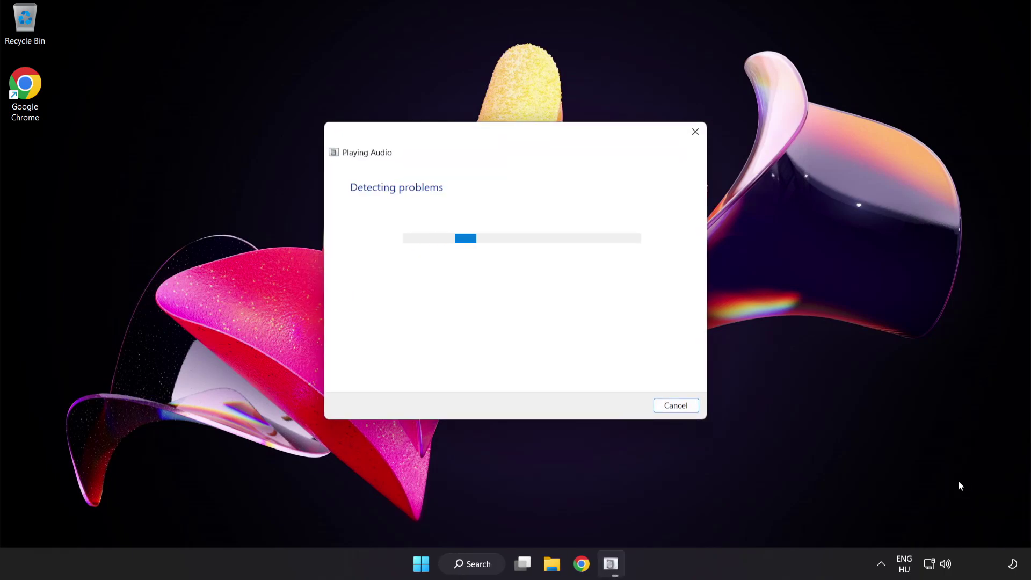